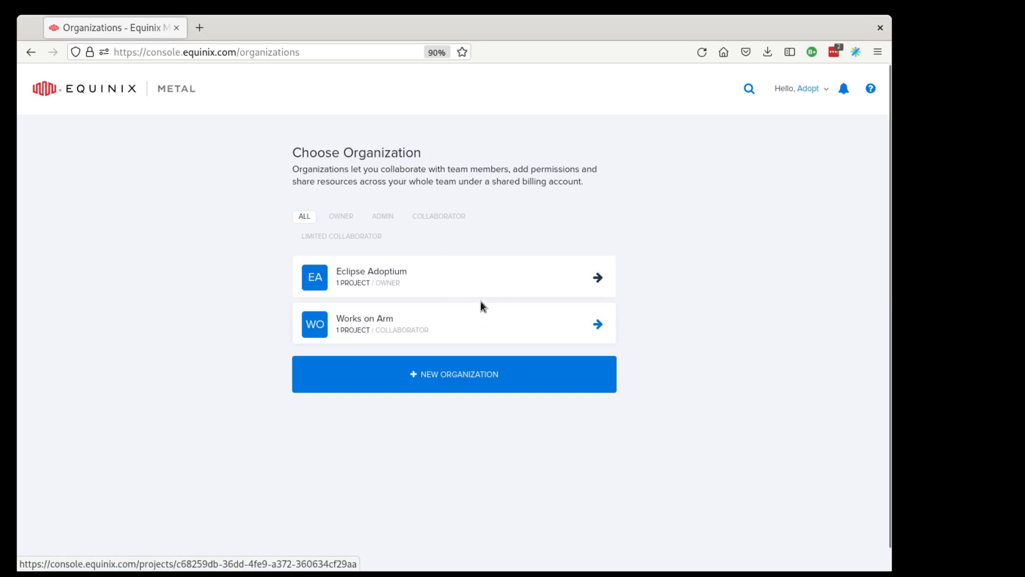
# Open the Eclipse Adoptium organization's project and start deploying a new On Demand server.
pyautogui.click(484, 279)
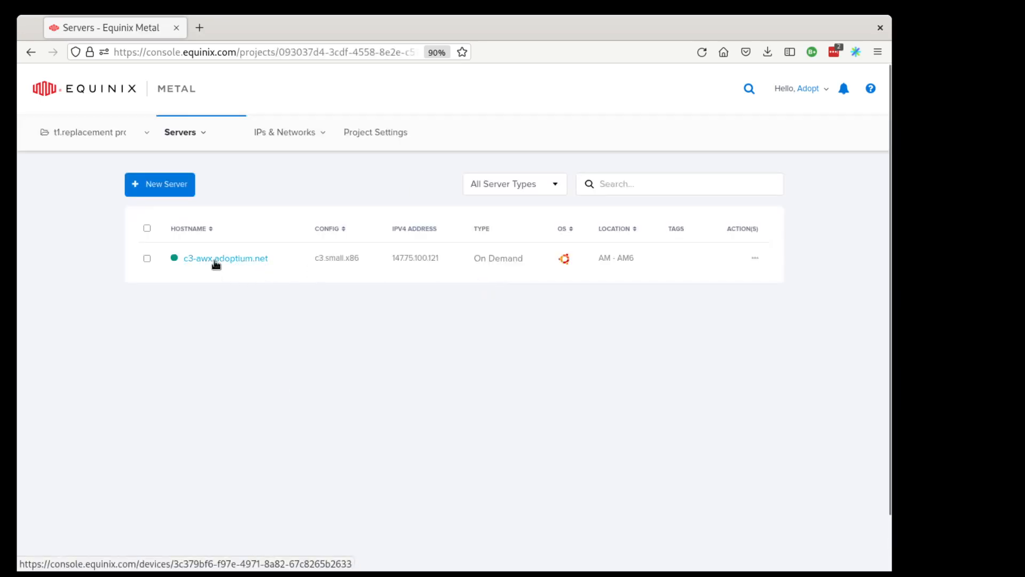
pyautogui.click(163, 195)
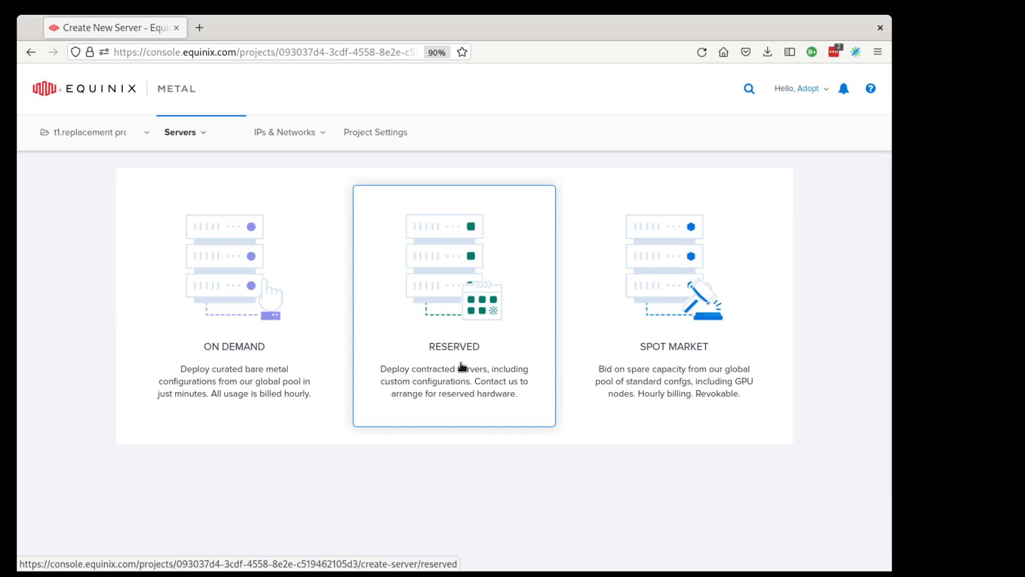
pyautogui.click(298, 329)
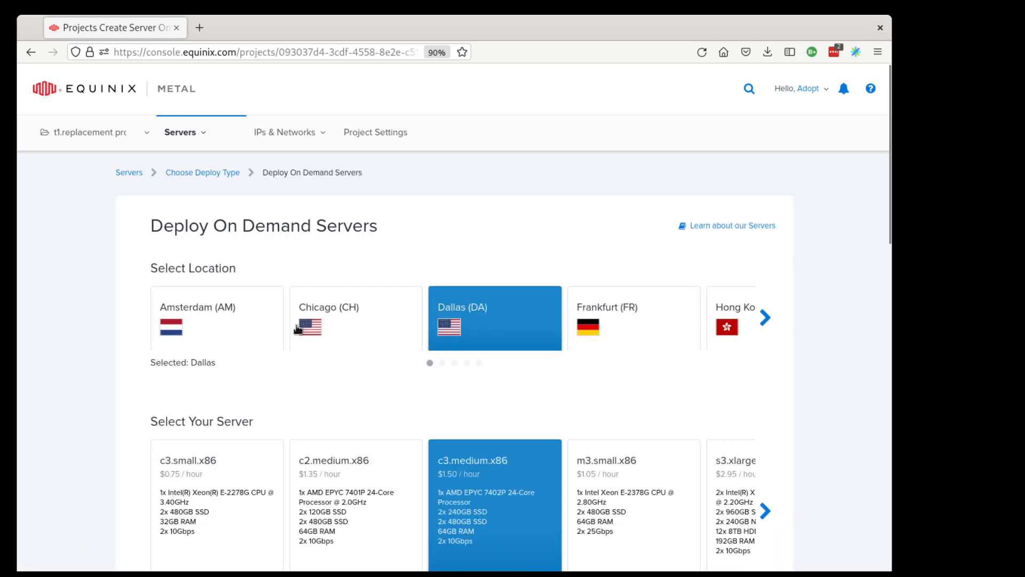
# Browse the available deployment locations and select London (LD) for the server.
pyautogui.scroll(-3, 520, 231)
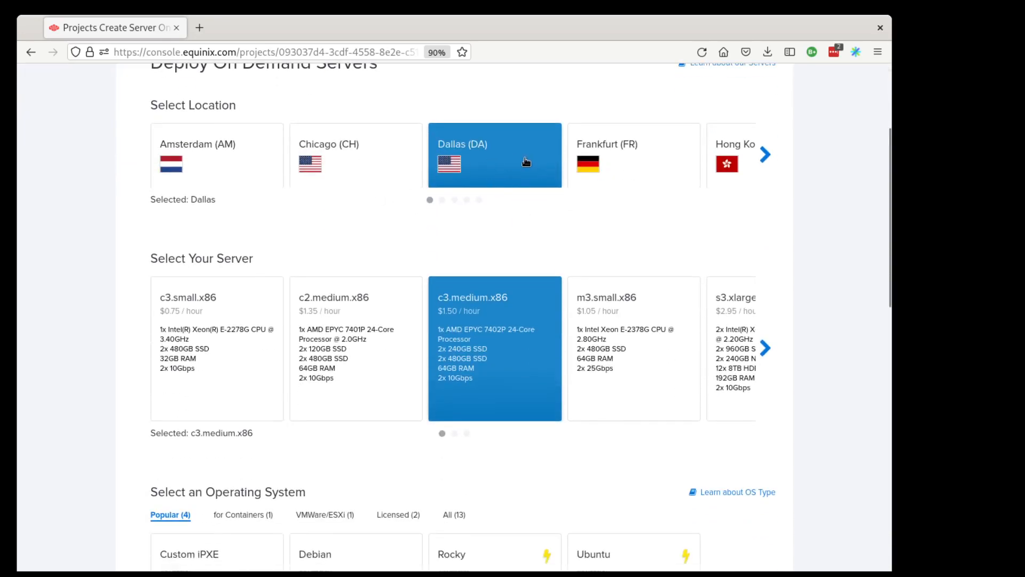
pyautogui.click(615, 174)
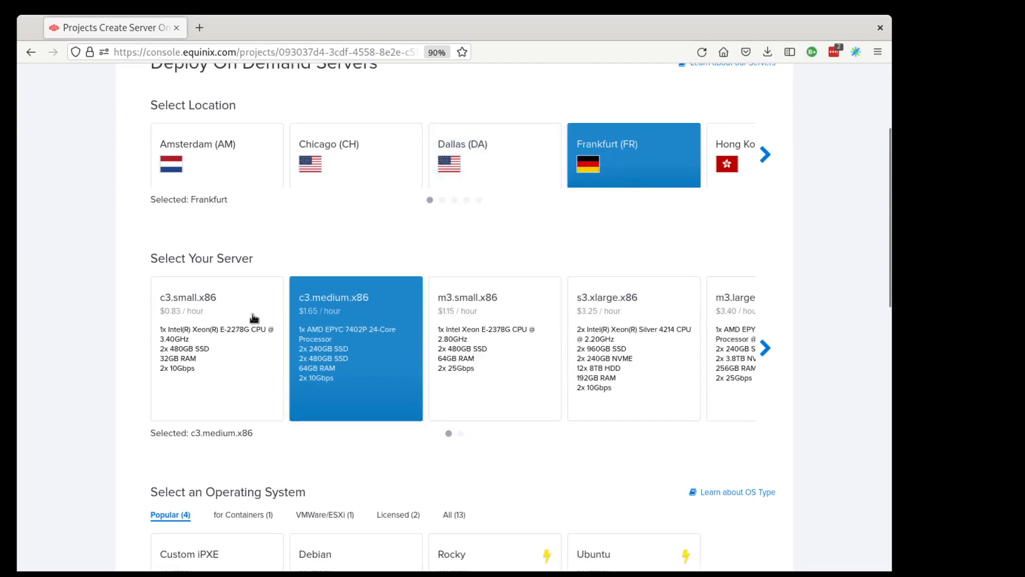
pyautogui.click(765, 154)
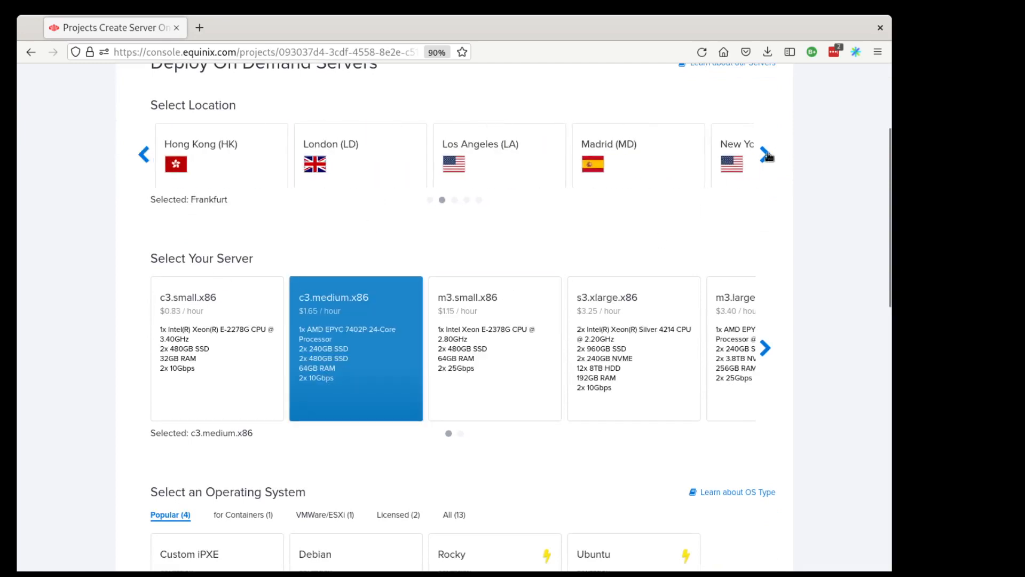
pyautogui.click(765, 154)
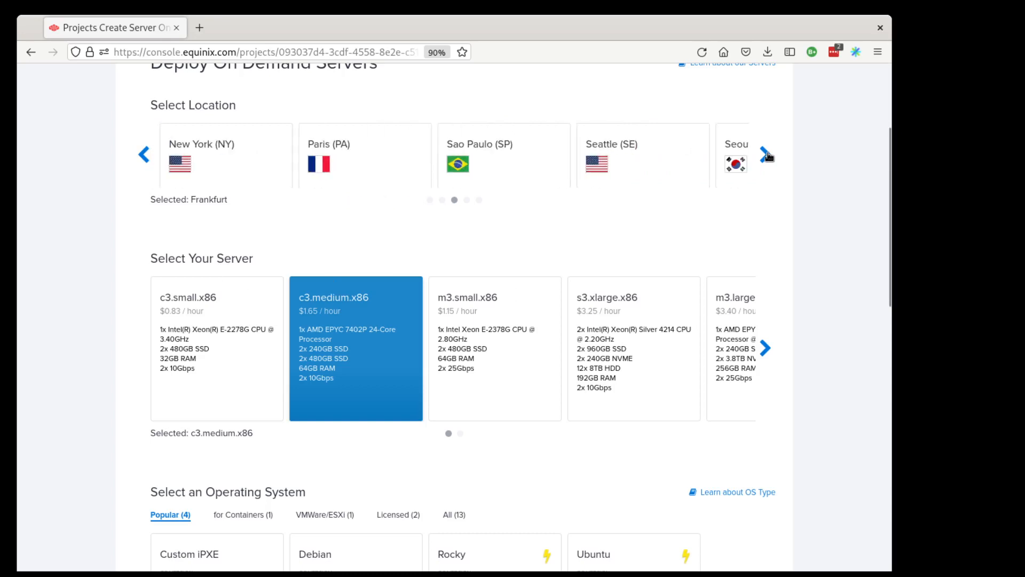
pyautogui.click(765, 154)
pyautogui.click(765, 154)
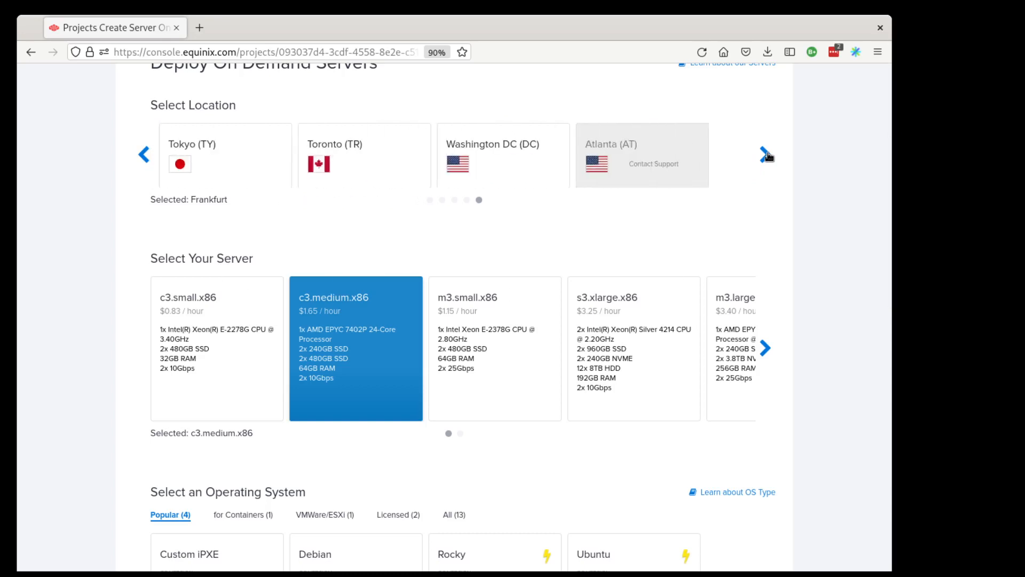
pyautogui.click(137, 160)
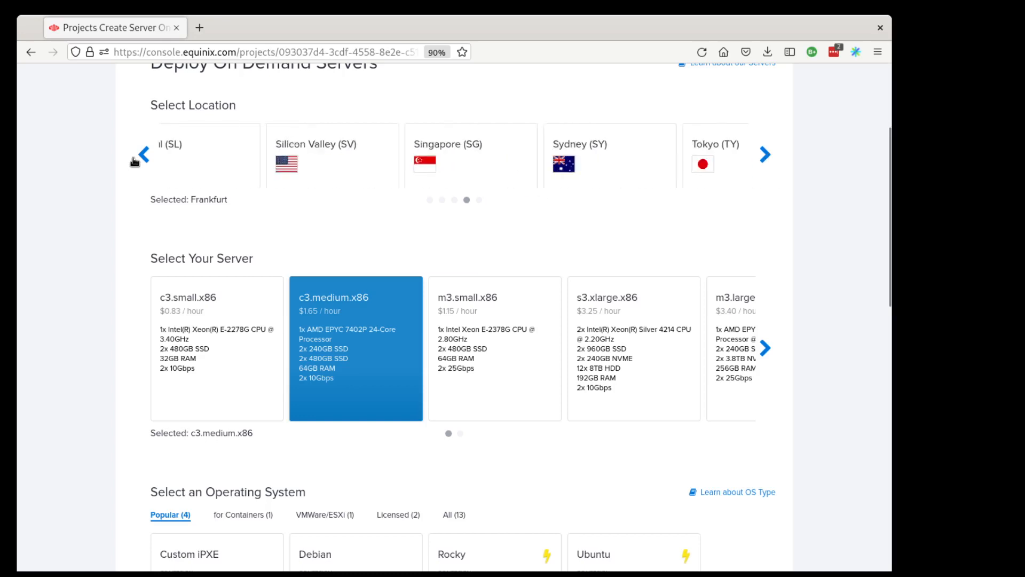
pyautogui.click(135, 160)
pyautogui.click(368, 170)
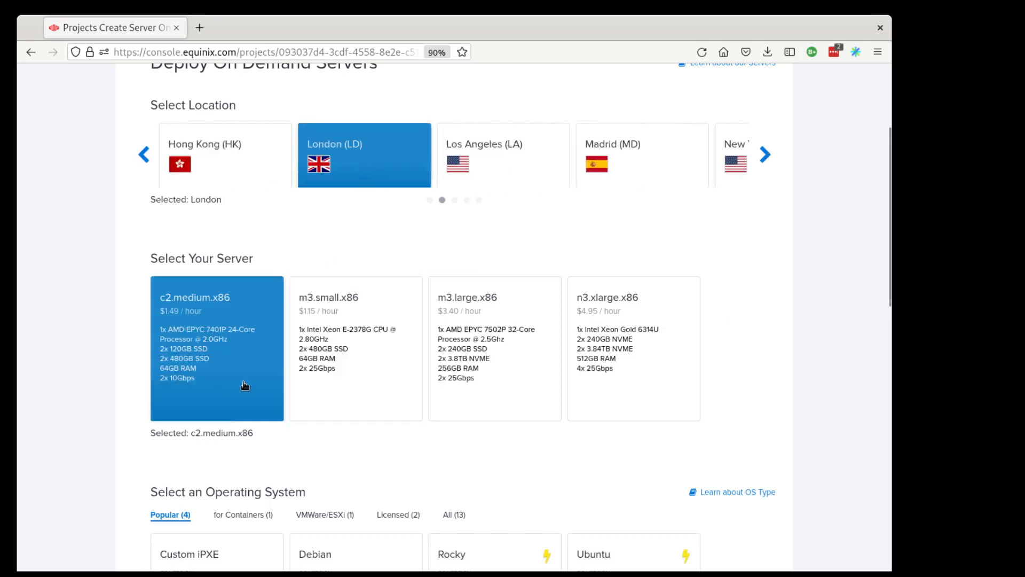
# Choose the m3.small.x86 server configuration with Ubuntu 22.04 LTS as its operating system.
pyautogui.click(389, 400)
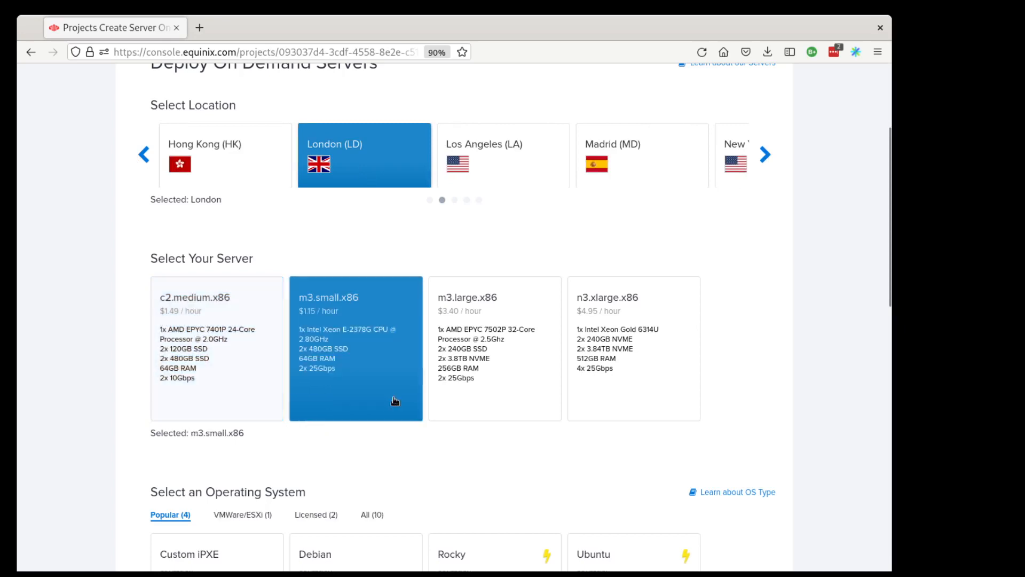
pyautogui.click(230, 395)
pyautogui.click(366, 390)
pyautogui.scroll(-5, 515, 458)
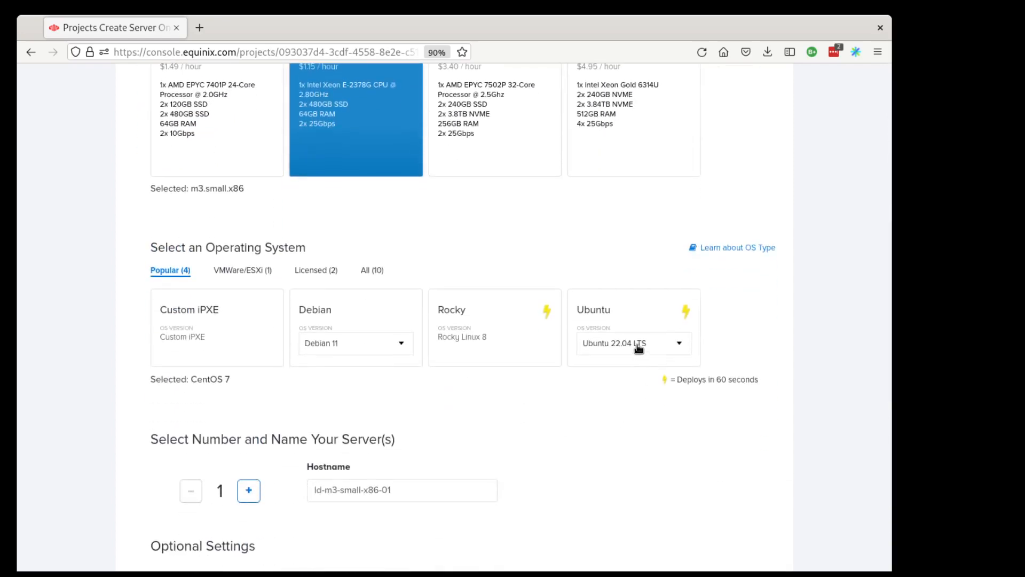
pyautogui.click(639, 347)
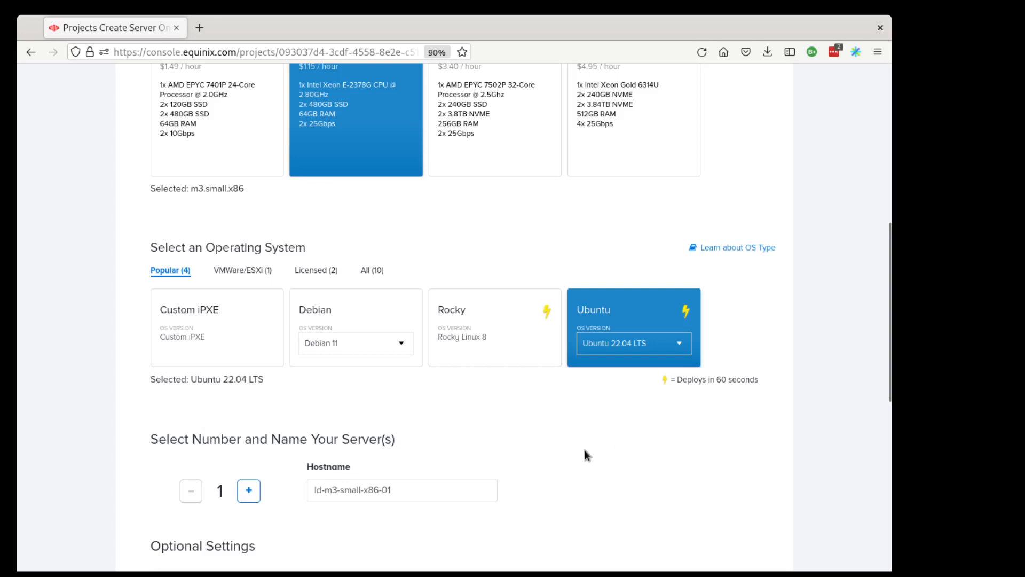
# Set the server's hostname to build-equinix-ubuntu2204-x64-1.
pyautogui.click(408, 496)
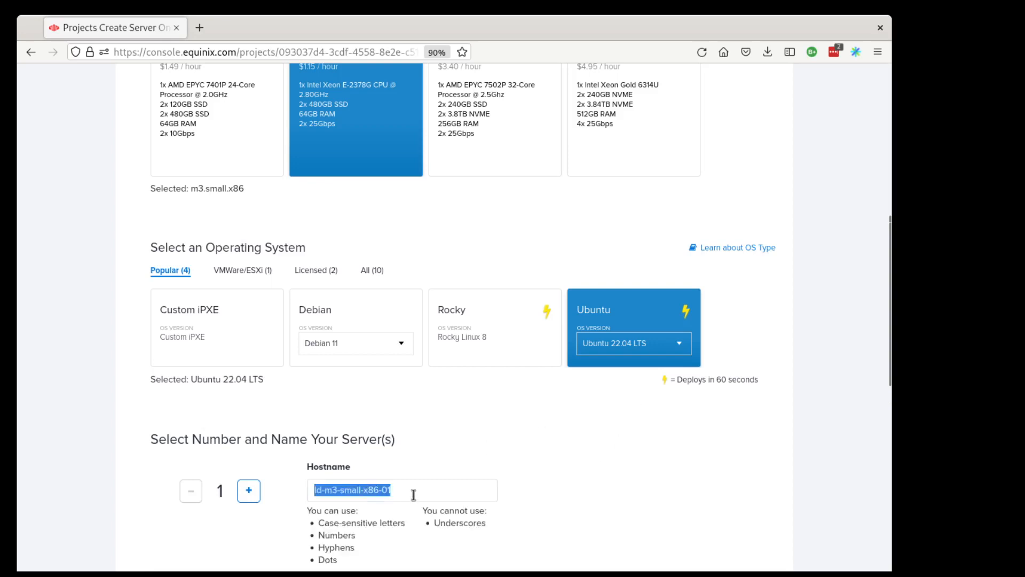
pyautogui.press('BackSpace')
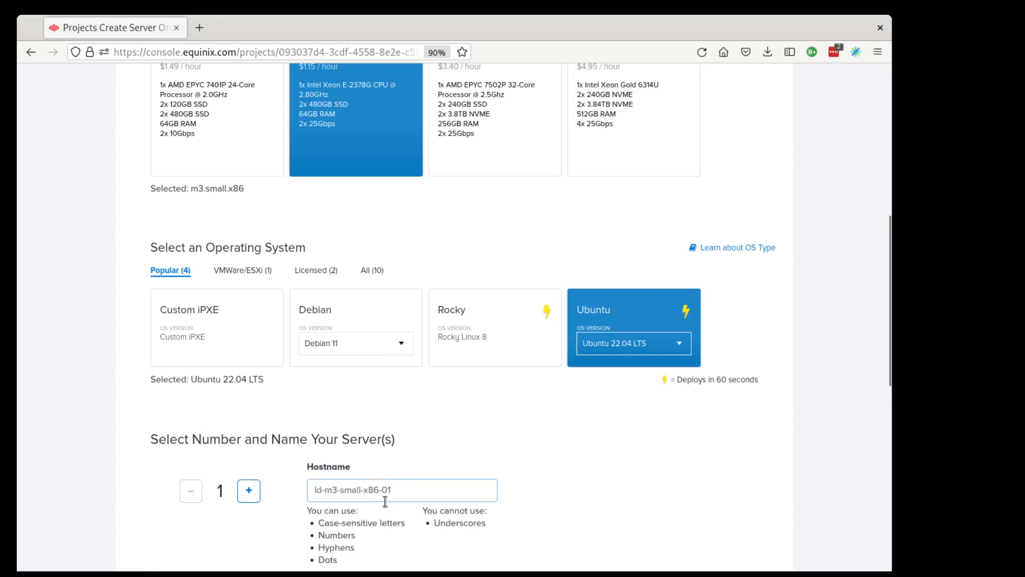
pyautogui.hotkey('ctrl', 'z')
pyautogui.write('build-')
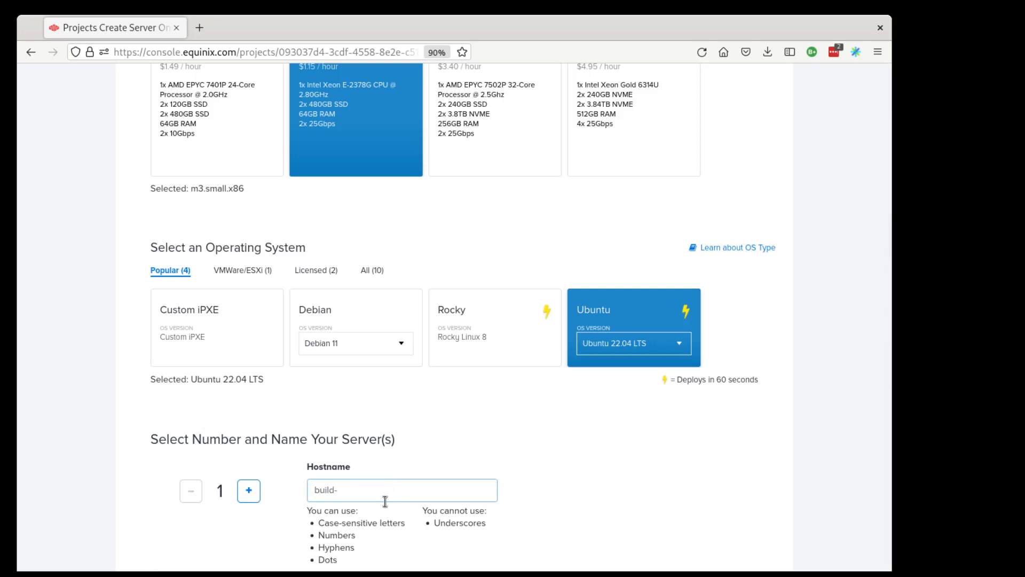
pyautogui.write('equinix-ubuntu2204-x64-1')
# Review the optional settings and deployment summary, and deploy the server with the optional settings left off.
pyautogui.scroll(-5, 559, 494)
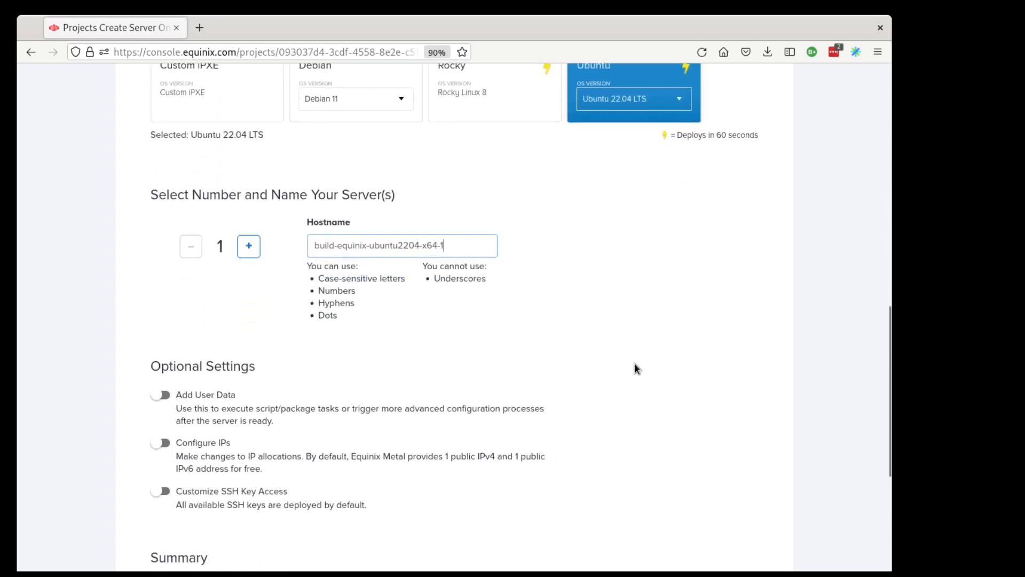
pyautogui.scroll(-2, 648, 407)
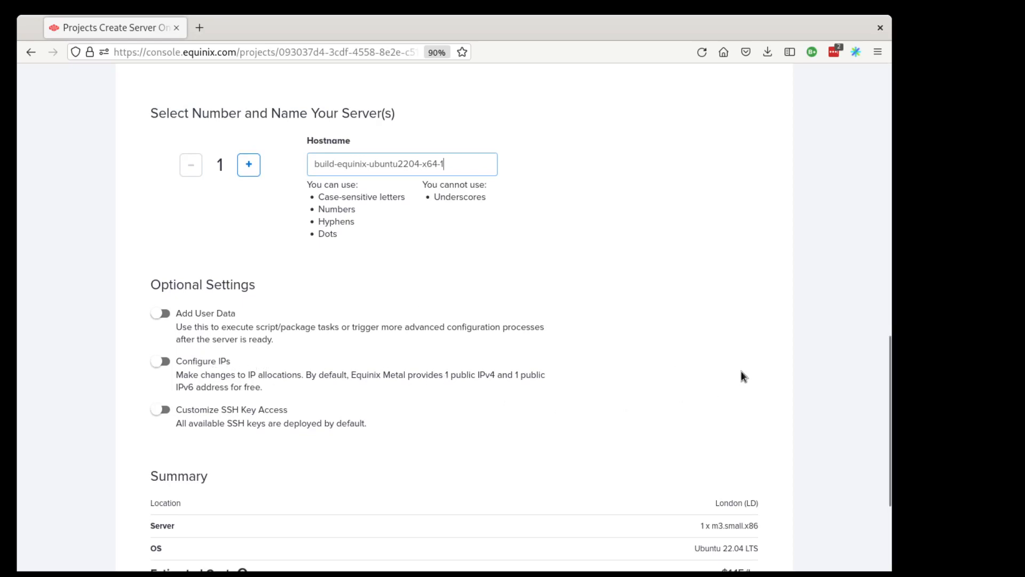
pyautogui.scroll(-3, 741, 375)
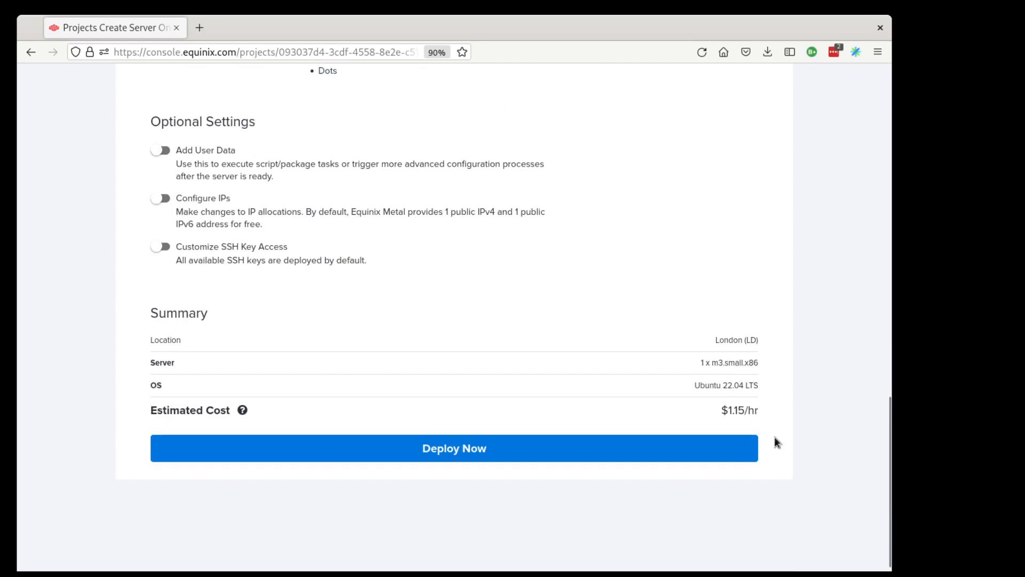
pyautogui.click(658, 439)
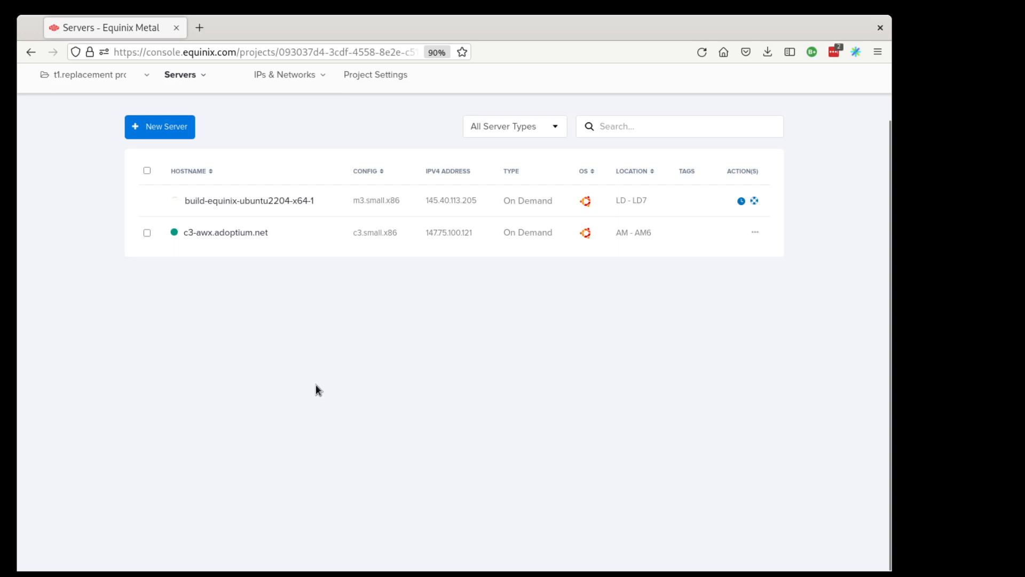
# View the overview of the c3-awx.adoptium.net server and the list of its available server actions.
pyautogui.click(245, 233)
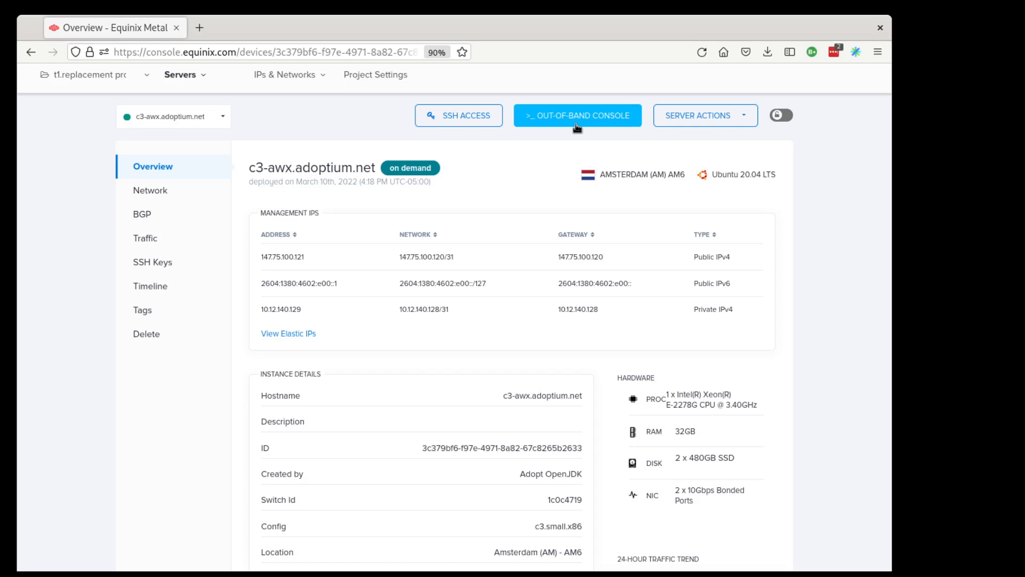
pyautogui.click(712, 119)
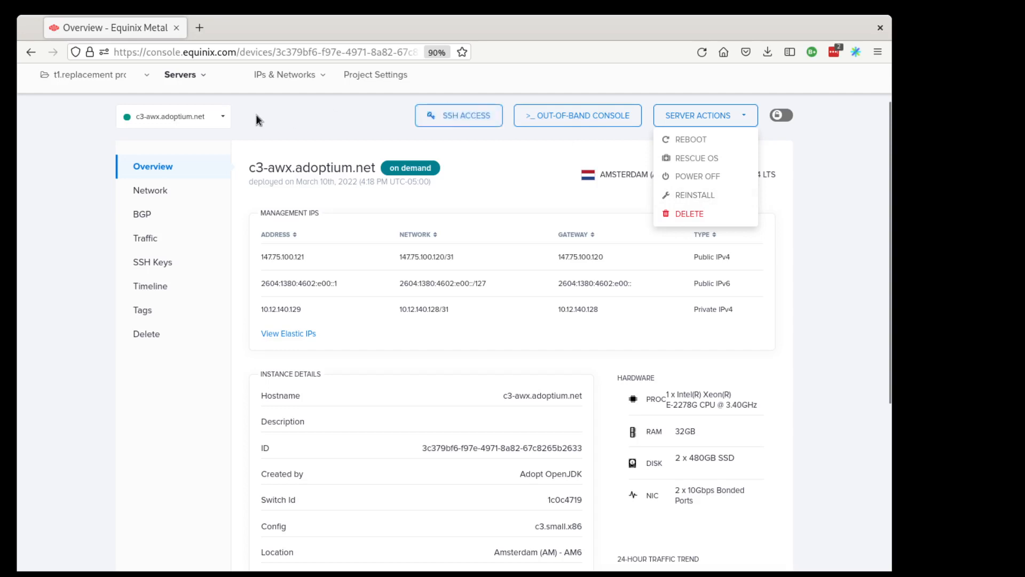
# View the overview of build-equinix-ubuntu2204-x64-1, and return to the server list to check its deployment progress.
pyautogui.click(197, 122)
pyautogui.click(197, 141)
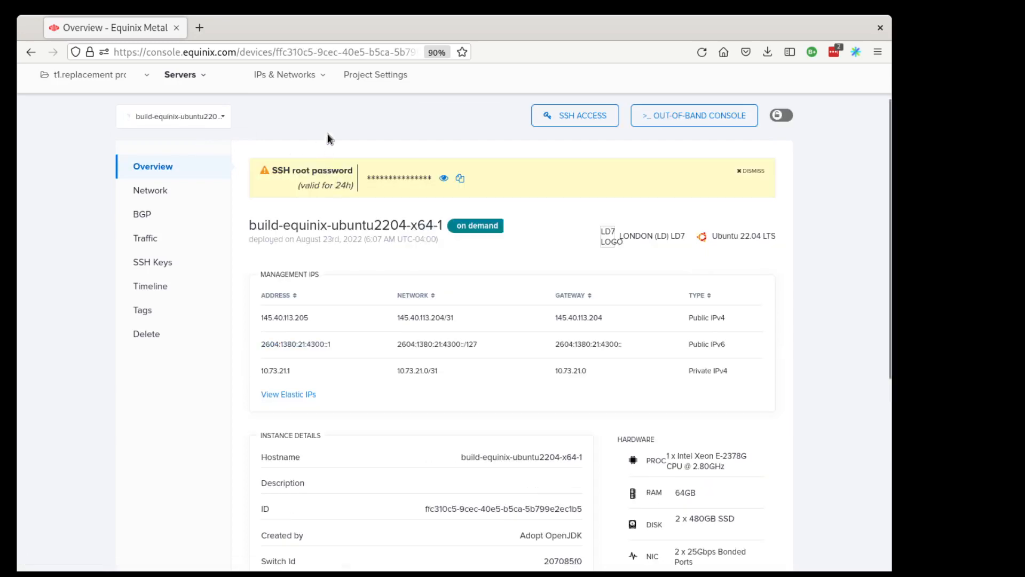
pyautogui.click(180, 83)
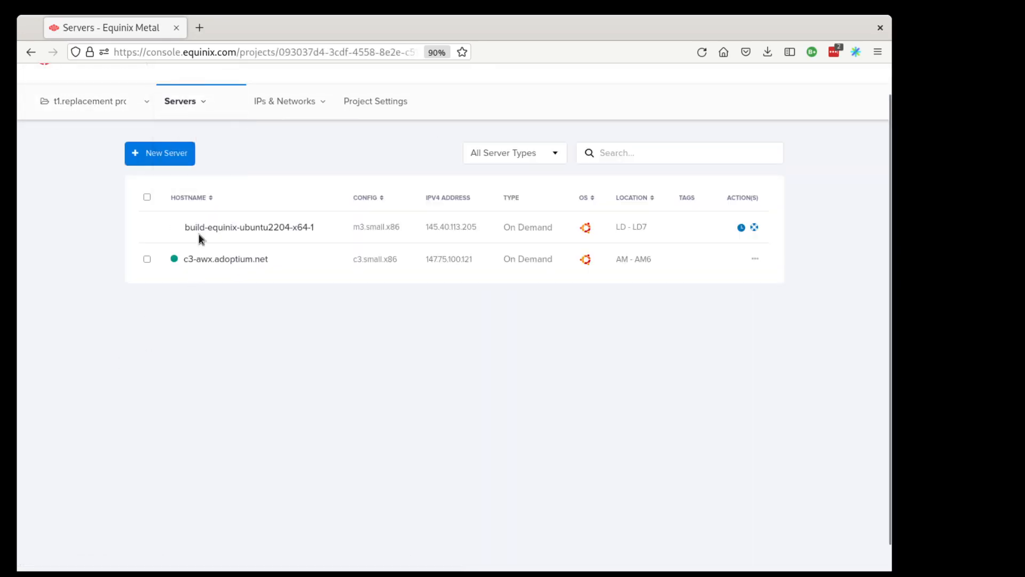
pyautogui.moveTo(200, 97)
pyautogui.moveTo(192, 99)
pyautogui.click(740, 228)
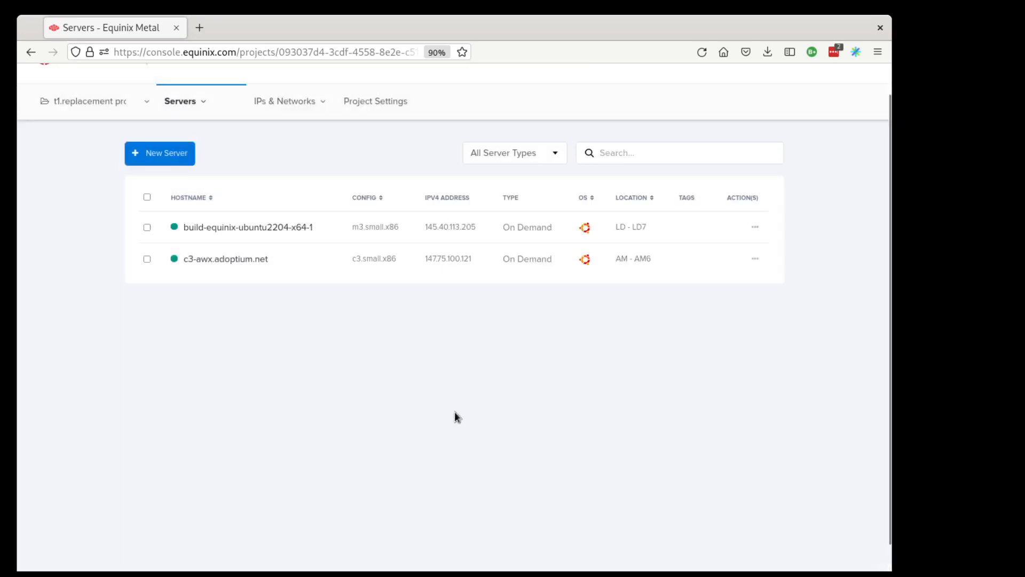
# Open the build-equinix-ubuntu2204-x64-1 server's overview and power the server off.
pyautogui.click(211, 229)
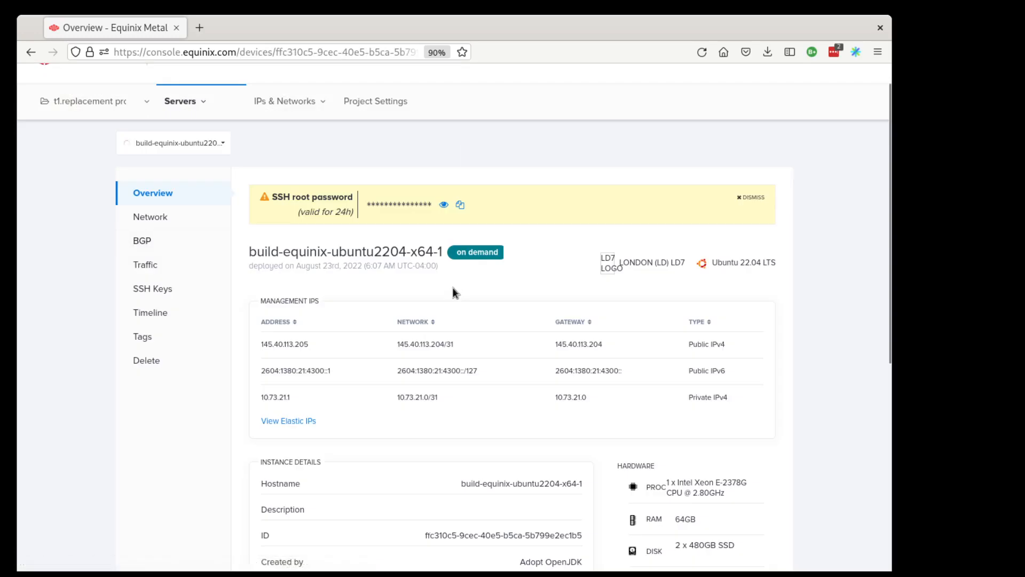
pyautogui.click(722, 143)
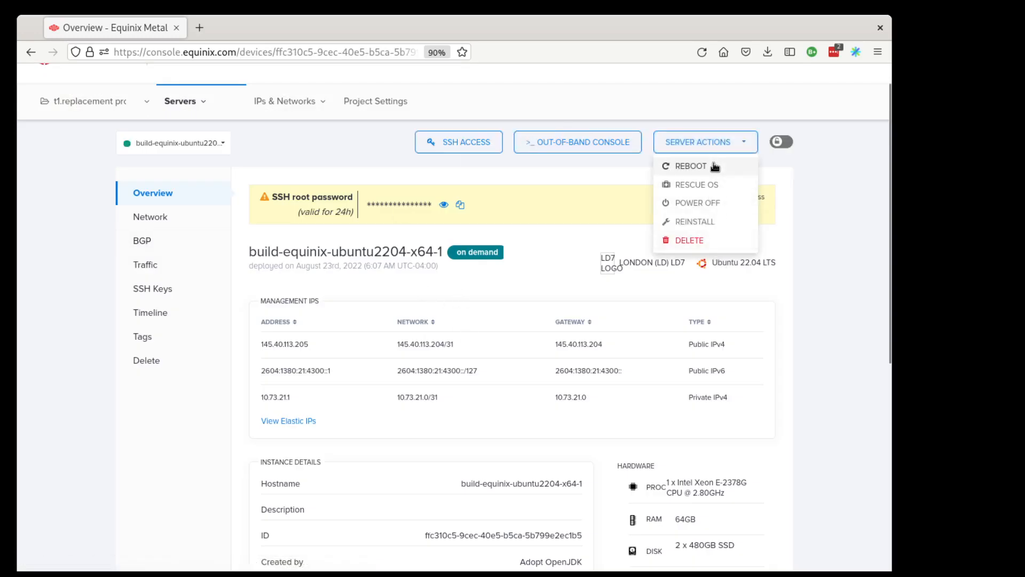
pyautogui.click(706, 206)
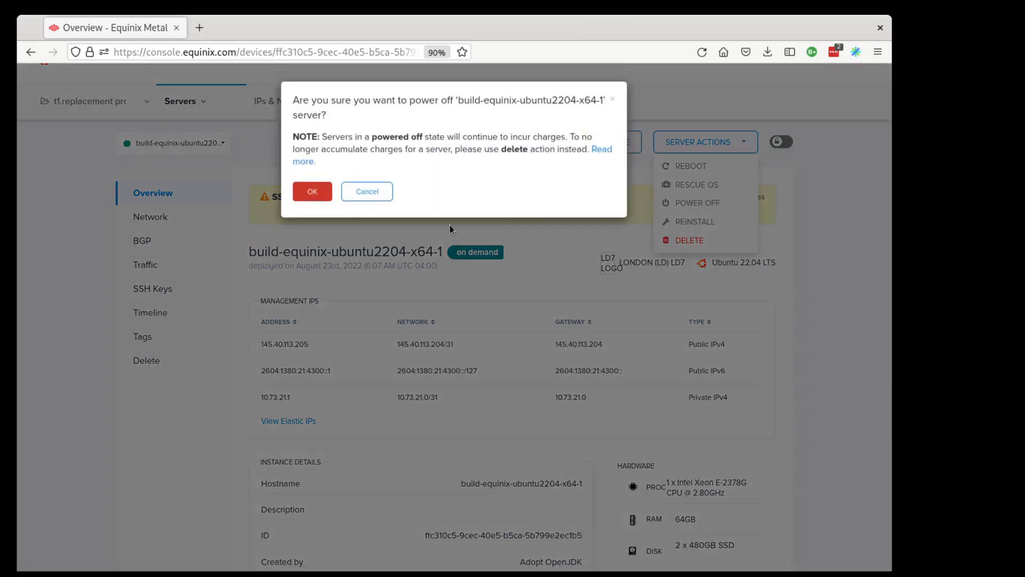
pyautogui.click(318, 191)
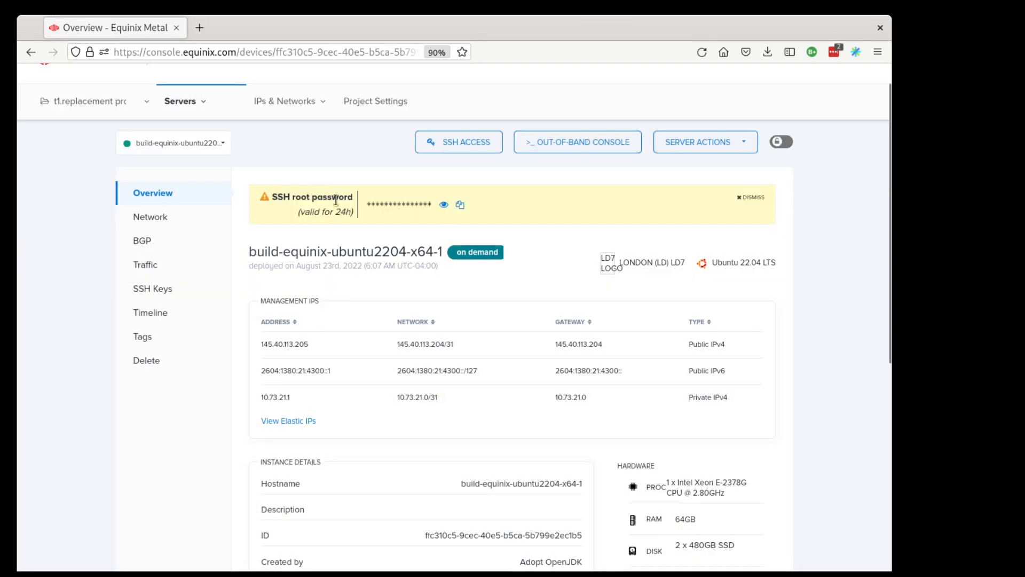
# Examine the operating systems offered for reinstalling the build server, and cancel without reinstalling.
pyautogui.click(712, 151)
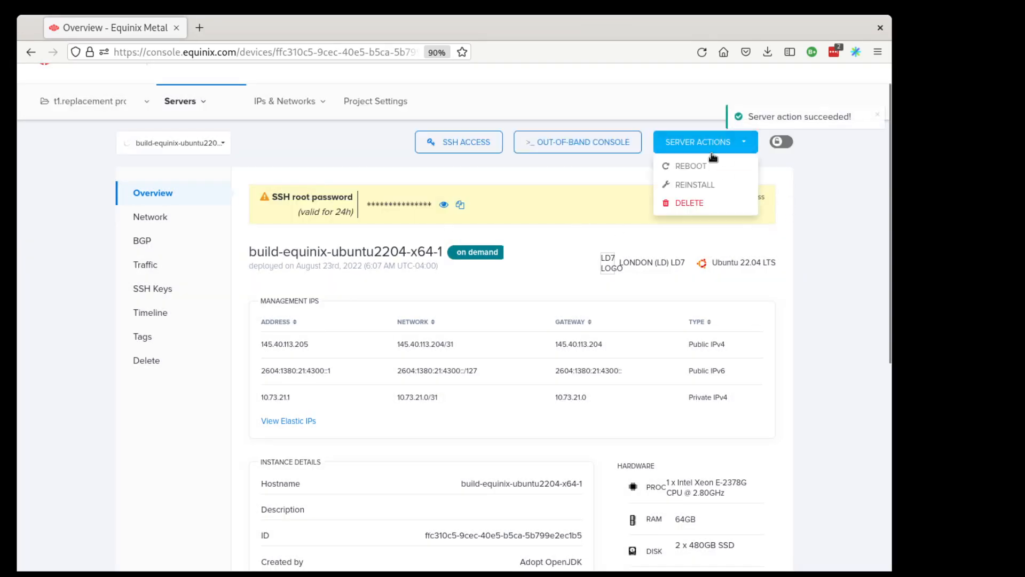
pyautogui.click(707, 185)
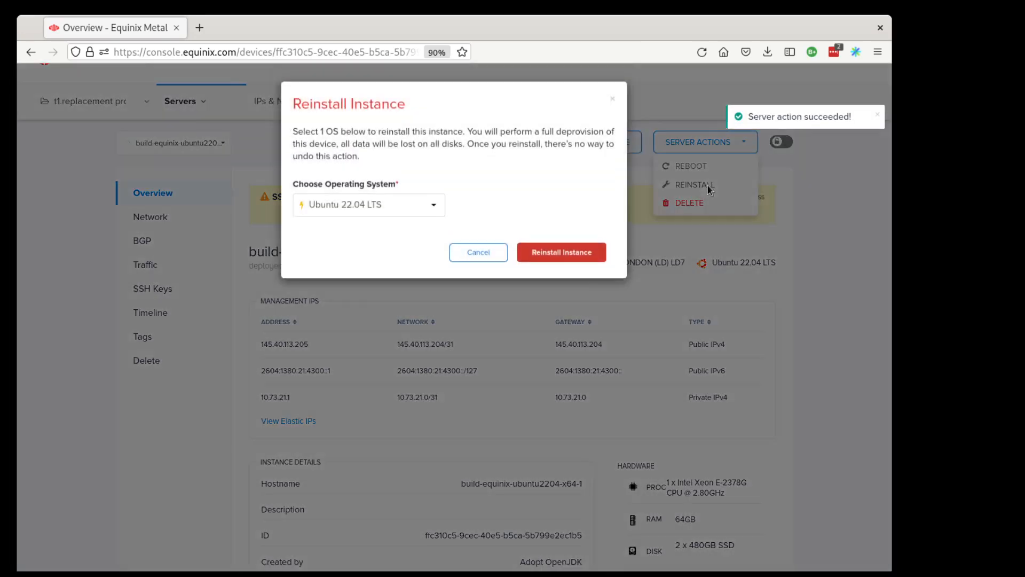
pyautogui.click(421, 208)
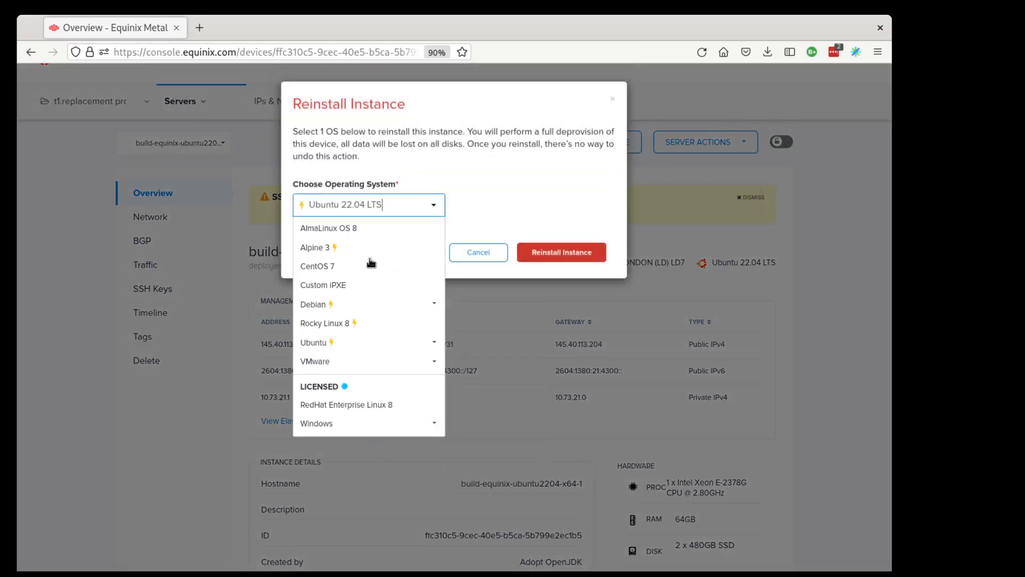
pyautogui.click(480, 252)
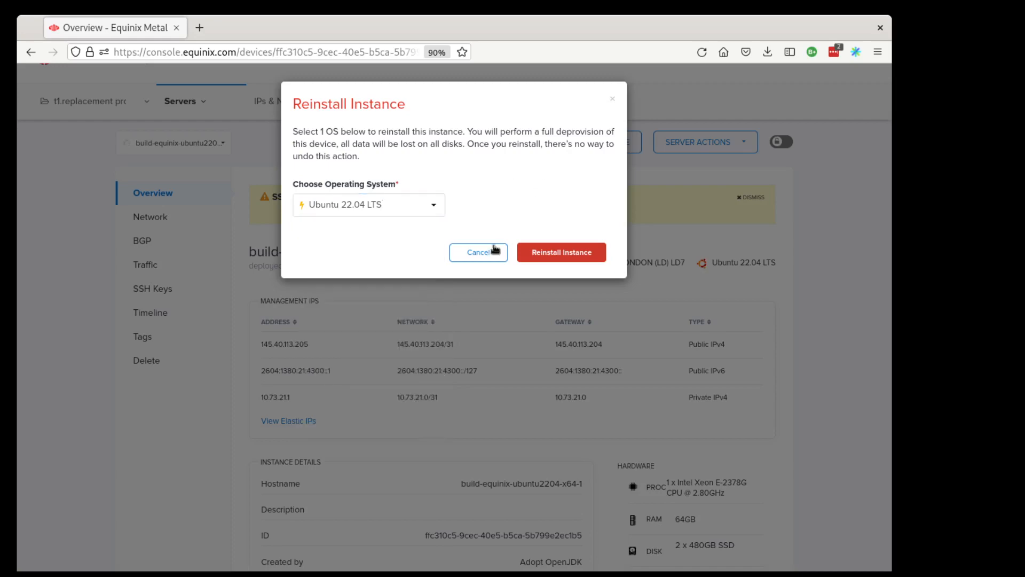
pyautogui.click(480, 252)
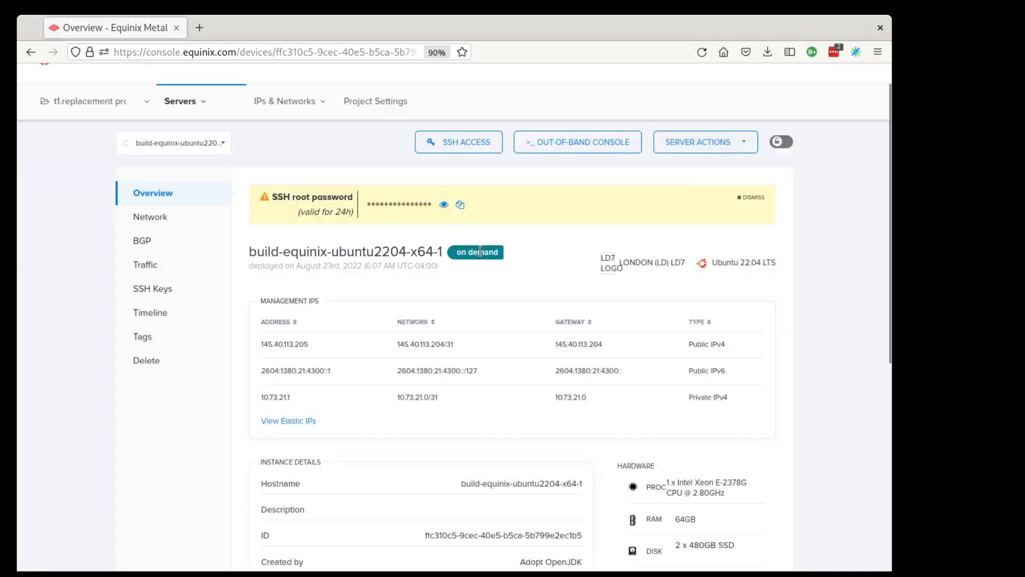
# Try to reboot the powered-off build-equinix-ubuntu2204-x64-1 server through its server actions.
pyautogui.click(719, 149)
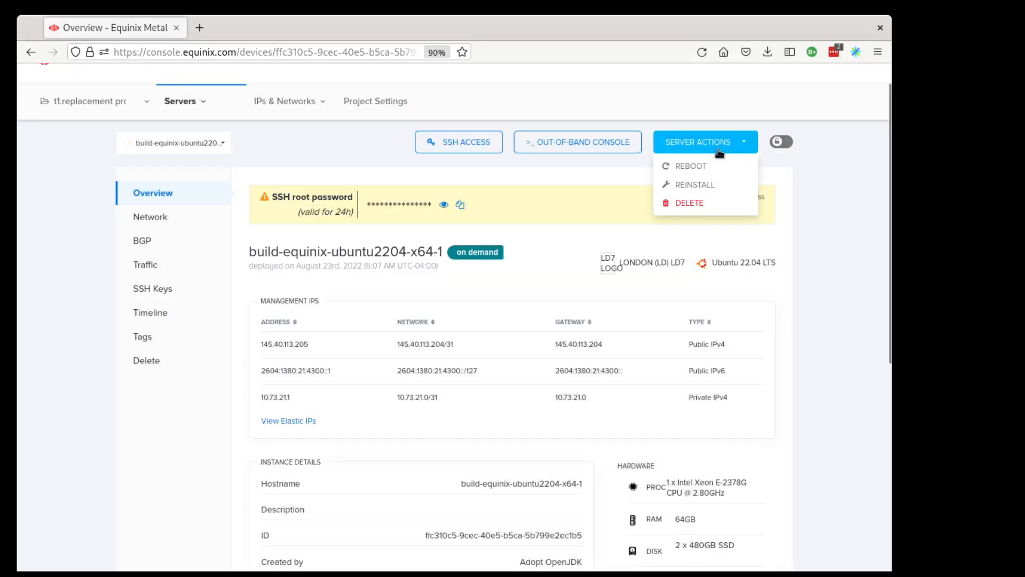
pyautogui.click(694, 169)
pyautogui.click(313, 140)
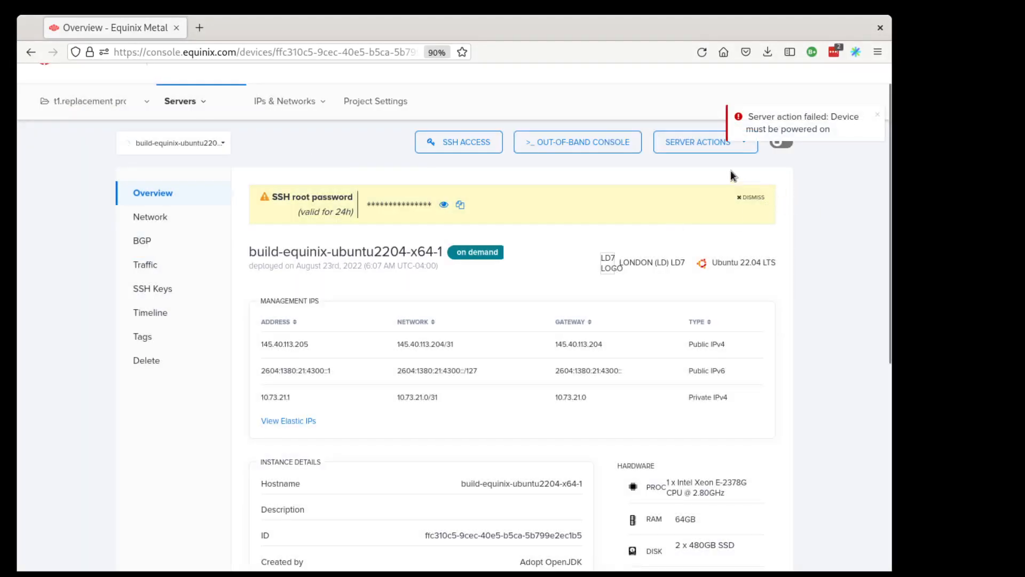
pyautogui.click(700, 148)
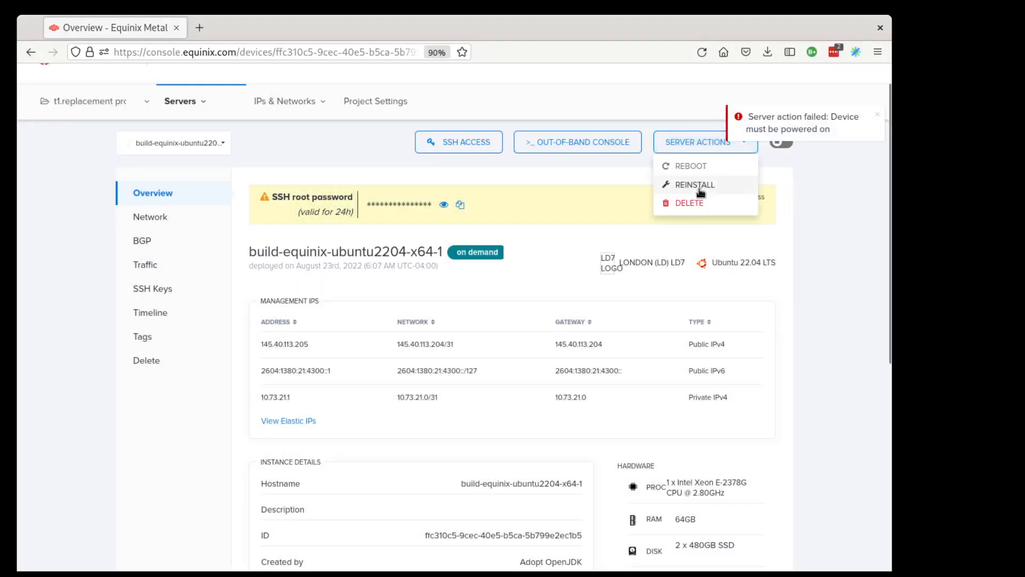
pyautogui.click(823, 215)
# Delete the build server instance, entering its name build-equinix-ubuntu2204-x64-1 to confirm the deletion.
pyautogui.click(687, 149)
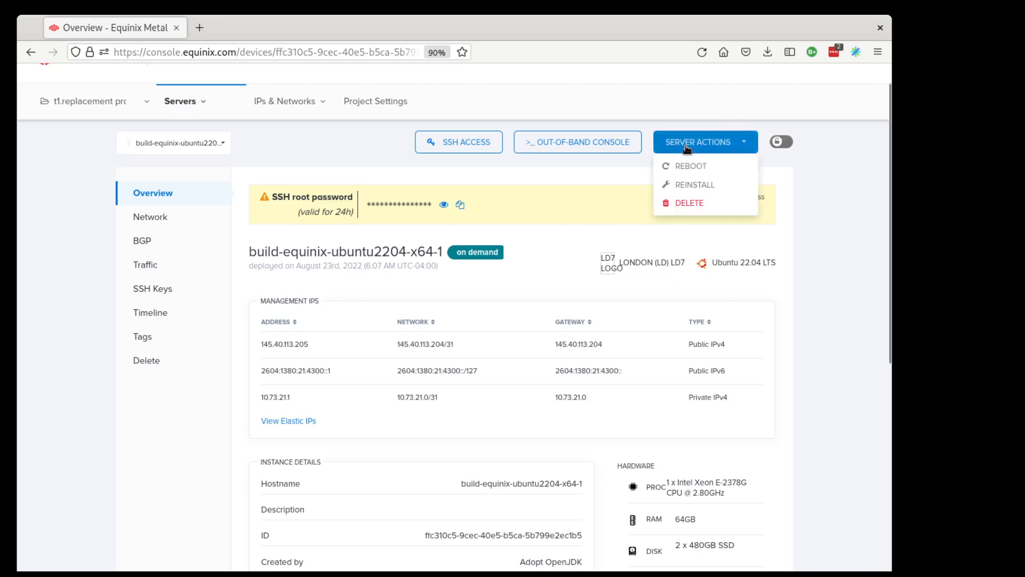
pyautogui.click(691, 206)
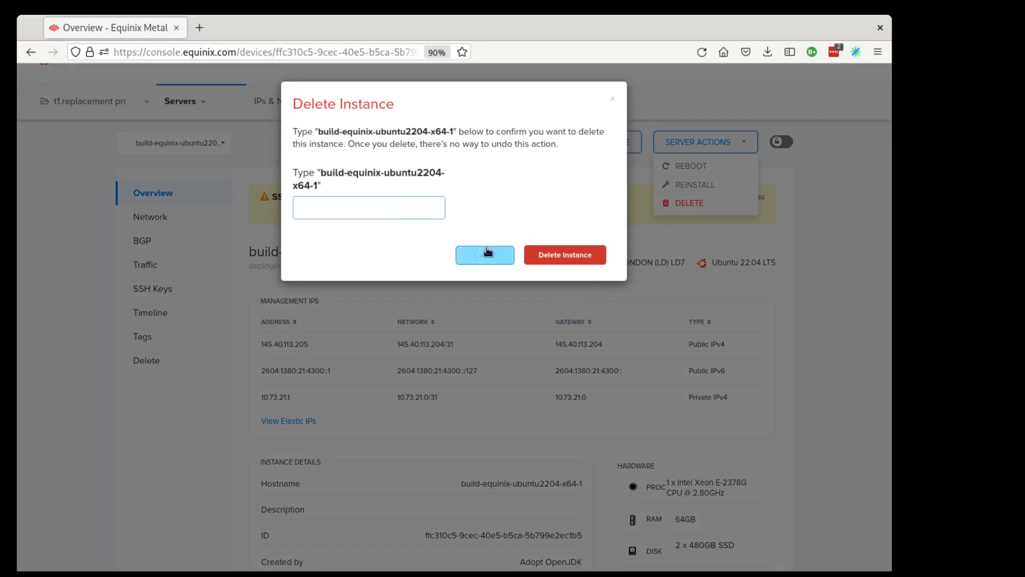
pyautogui.click(400, 207)
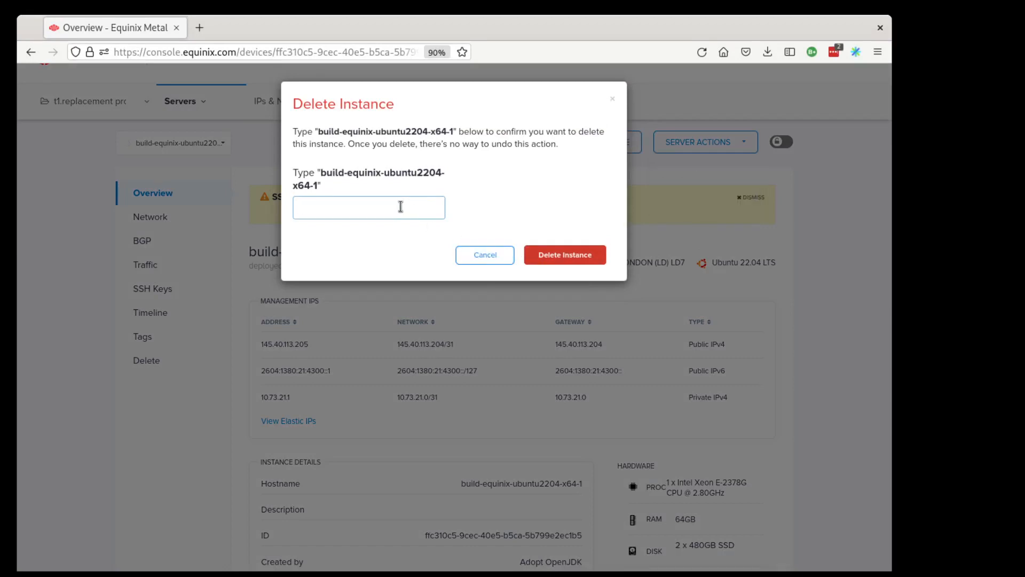
pyautogui.write('buidl-')
pyautogui.press('BackSpace')
pyautogui.press('BackSpace')
pyautogui.press('BackSpace')
pyautogui.press('BackSpace')
pyautogui.press('BackSpace')
pyautogui.press('BackSpace')
pyautogui.moveTo(321, 178); pyautogui.dragTo(315, 187)
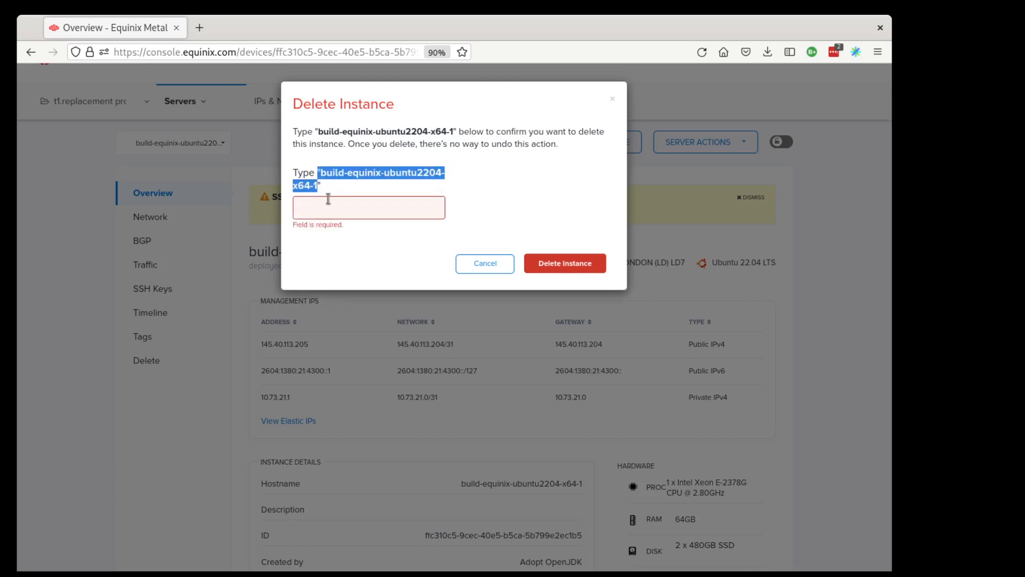
pyautogui.click(329, 202)
pyautogui.write('build-equinix-ubuntu2204-x64-1')
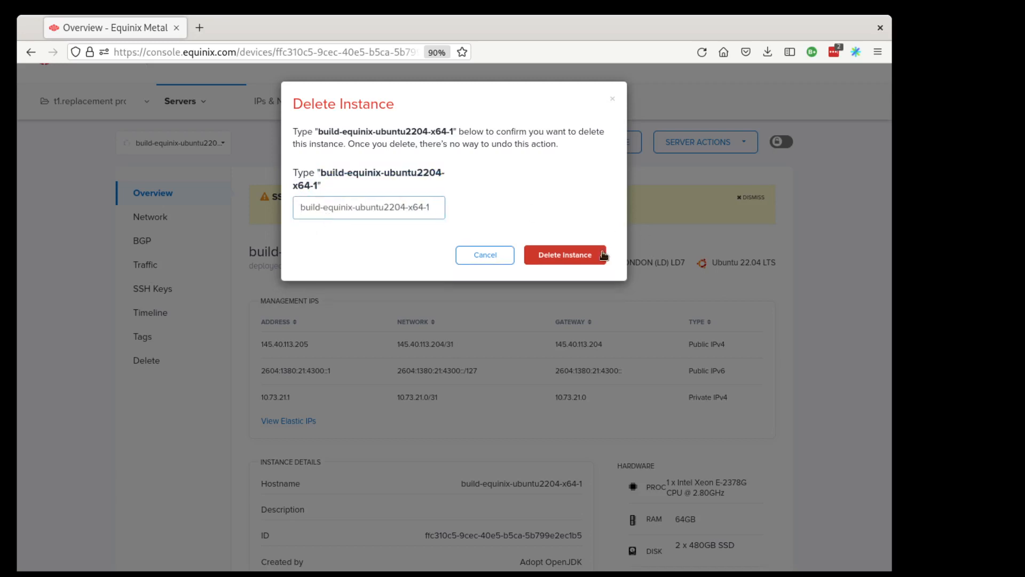
pyautogui.click(602, 254)
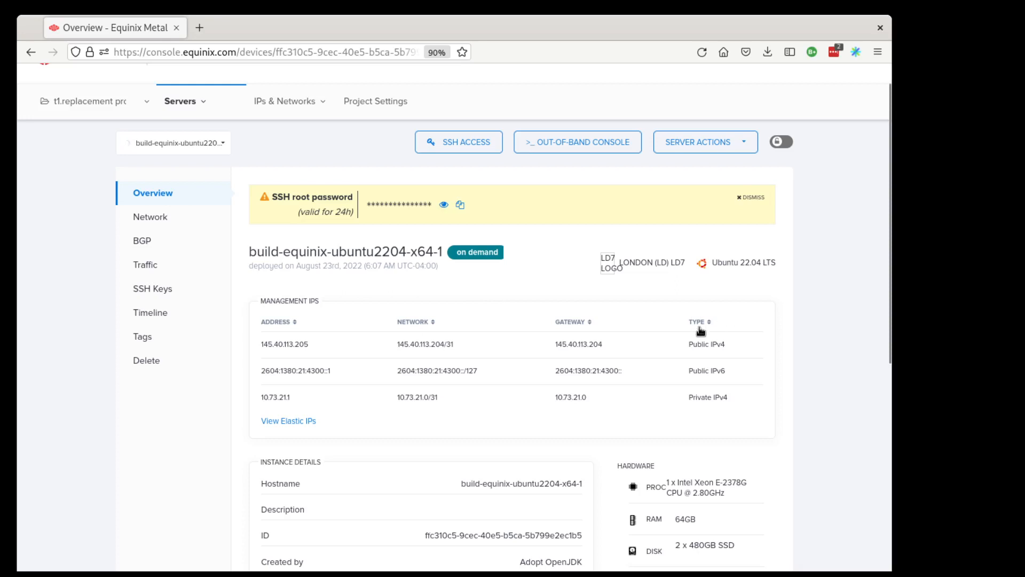